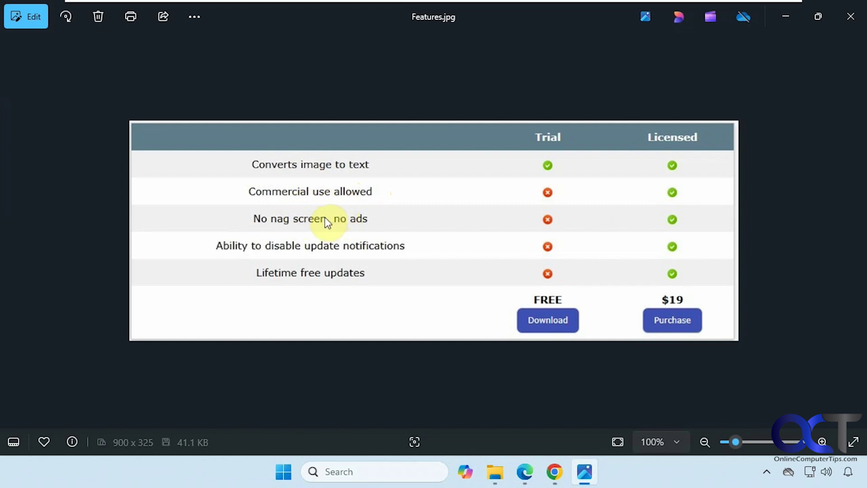
# Close Photos, launch ocrreader.exe from ocr-reader-portable and dismiss the trial welcome notice
pyautogui.click(846, 20)
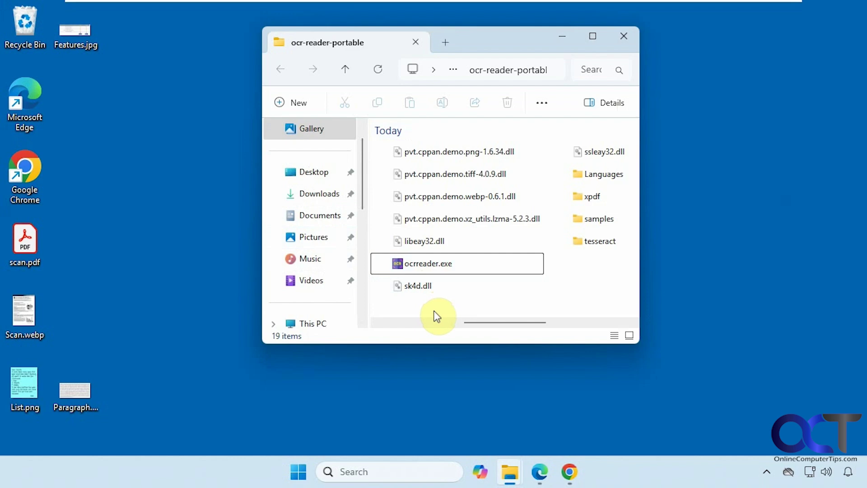
pyautogui.click(432, 266)
pyautogui.doubleClick(432, 266)
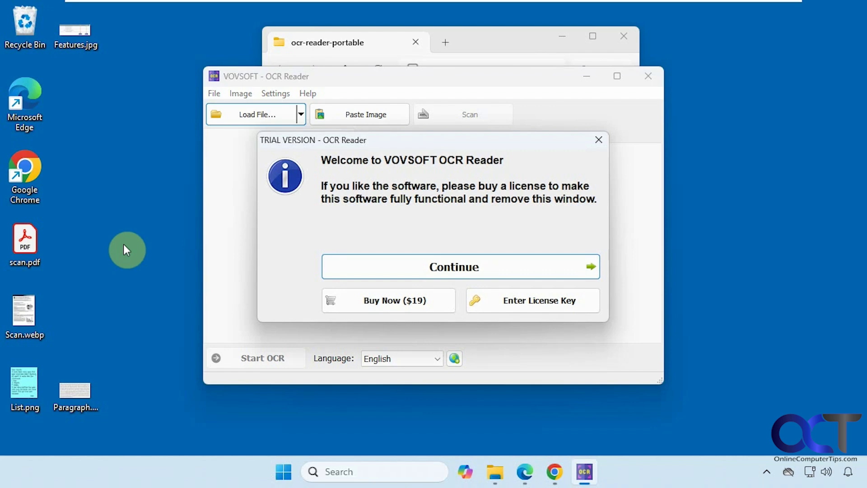
pyautogui.click(401, 268)
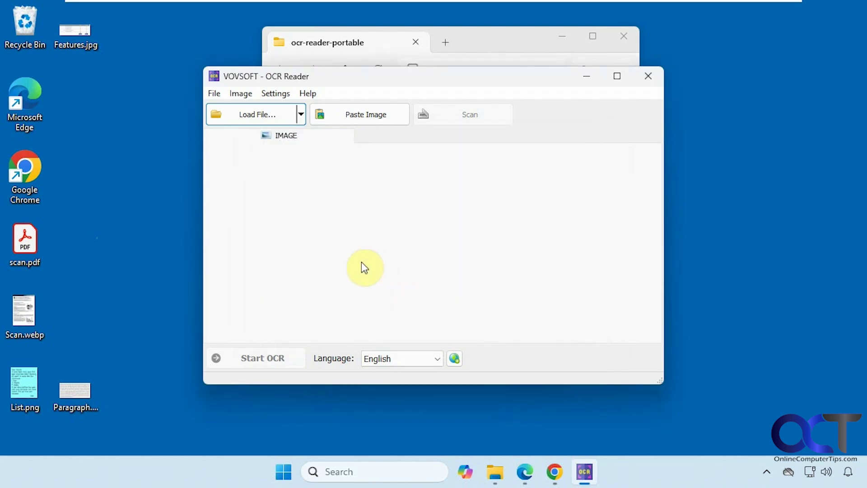
# Open scan.pdf in Acrobat, hide the bookmarks, tools pane and sticky note, and scroll the letter
pyautogui.doubleClick(35, 250)
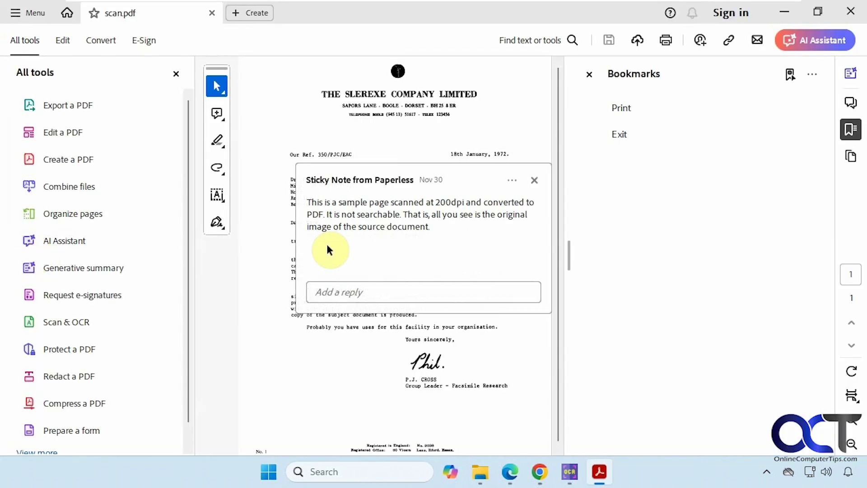
pyautogui.click(534, 180)
pyautogui.click(176, 74)
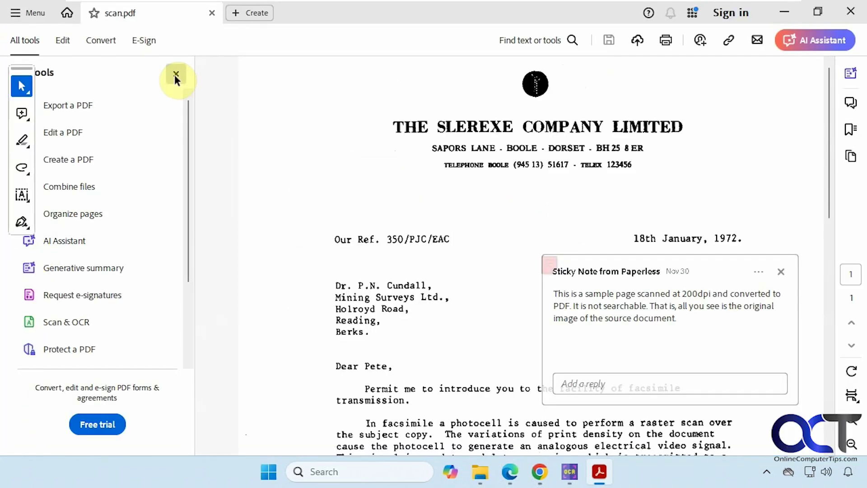
pyautogui.click(684, 323)
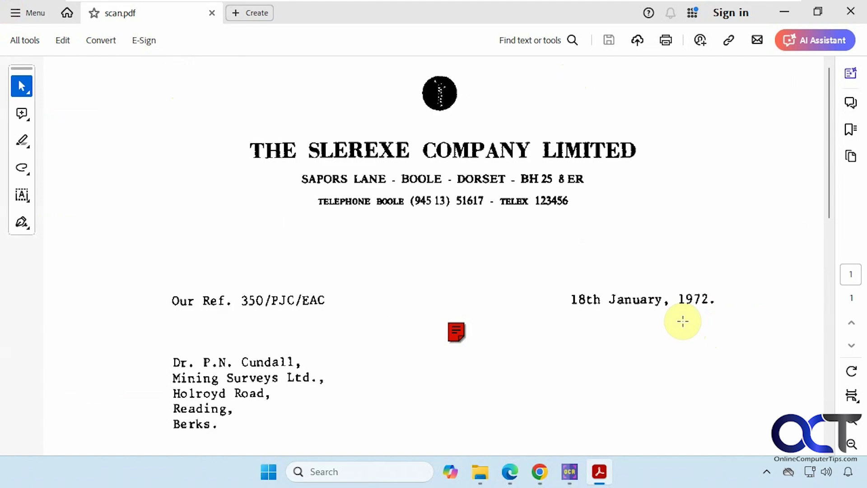
pyautogui.scroll(-5, 428, 333)
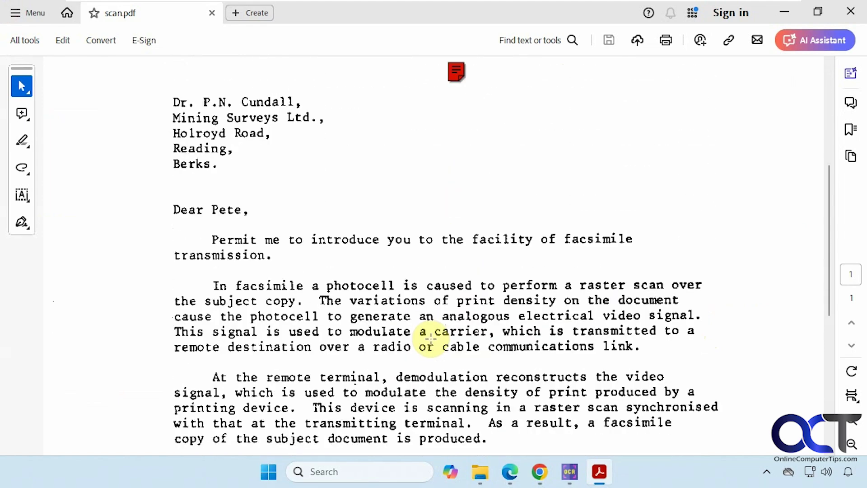
pyautogui.scroll(-1, 431, 336)
pyautogui.scroll(1, 432, 334)
# Minimise Acrobat, then show and close OCR Reader's extra file-loading options
pyautogui.click(786, 12)
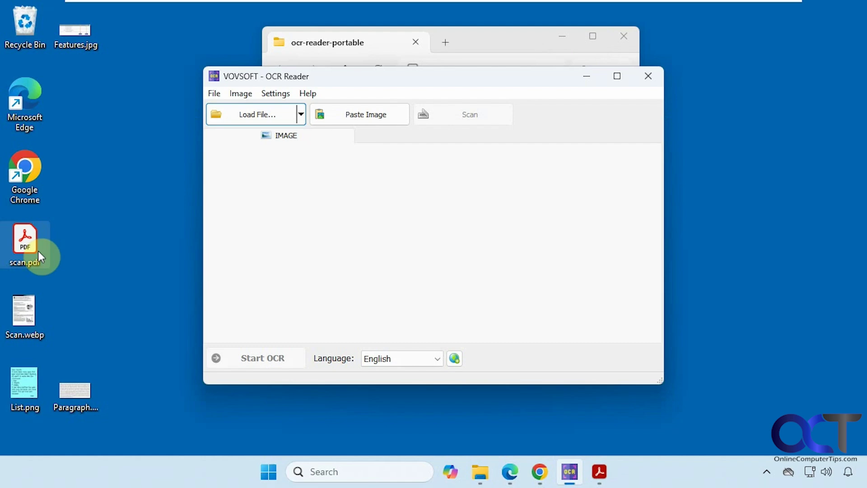
pyautogui.click(302, 119)
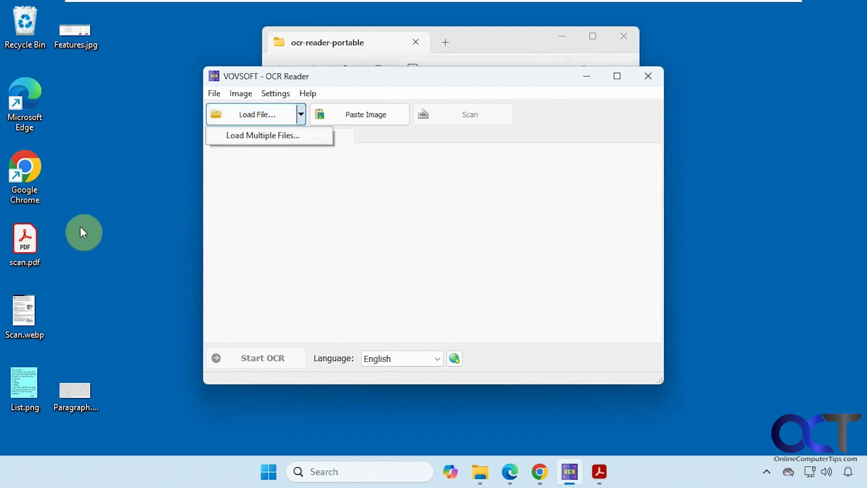
pyautogui.click(137, 282)
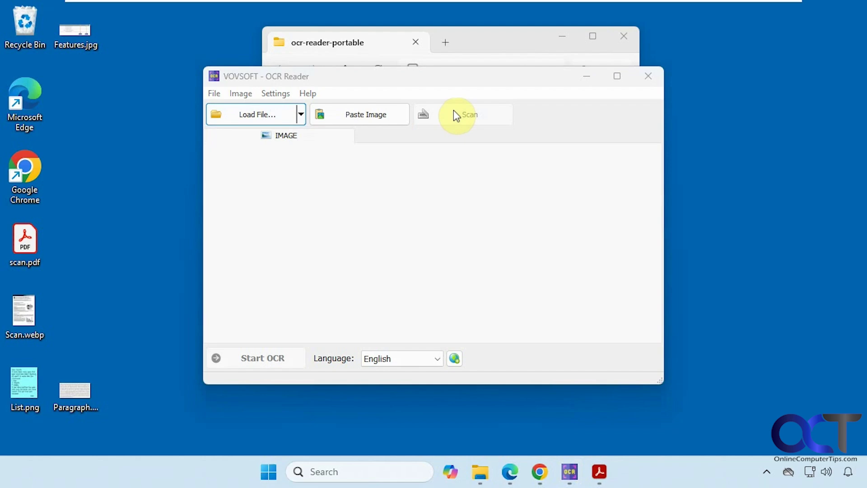
# Drag scan.pdf into OCR Reader, start recognition, and scroll the extracted letter text
pyautogui.click(13, 244)
pyautogui.moveTo(12, 245); pyautogui.dragTo(280, 235)
pyautogui.click(422, 156)
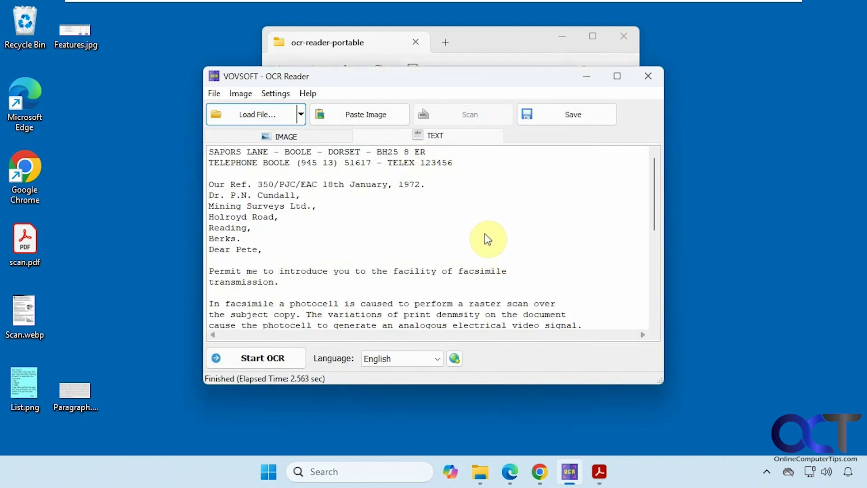
pyautogui.scroll(-3, 484, 233)
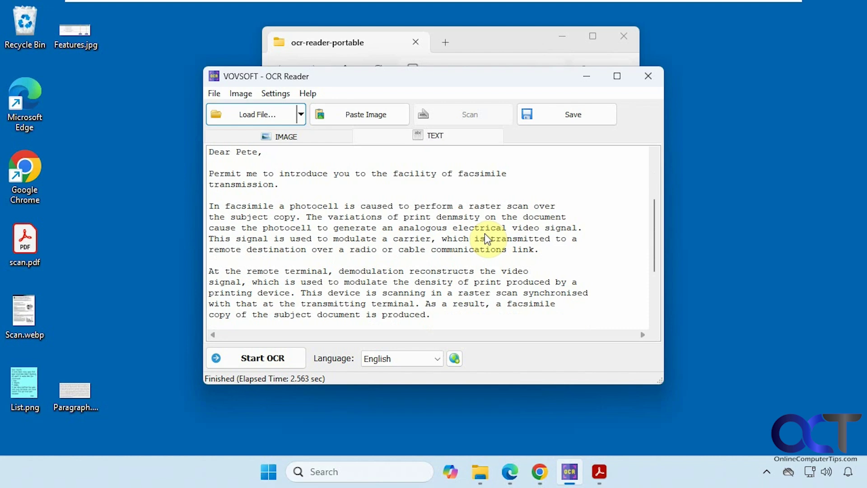
pyautogui.scroll(-3, 484, 233)
pyautogui.scroll(6, 485, 235)
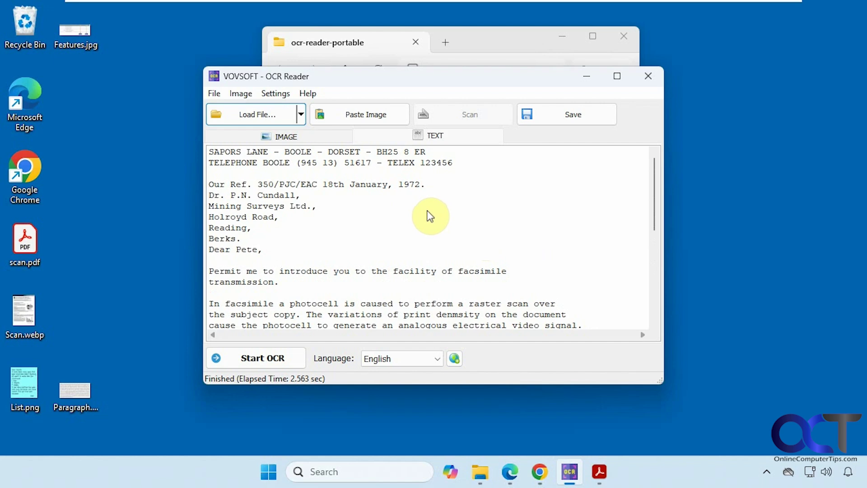
# Preview Scan.webp in Photos, then drag it into OCR Reader and start OCR
pyautogui.doubleClick(32, 325)
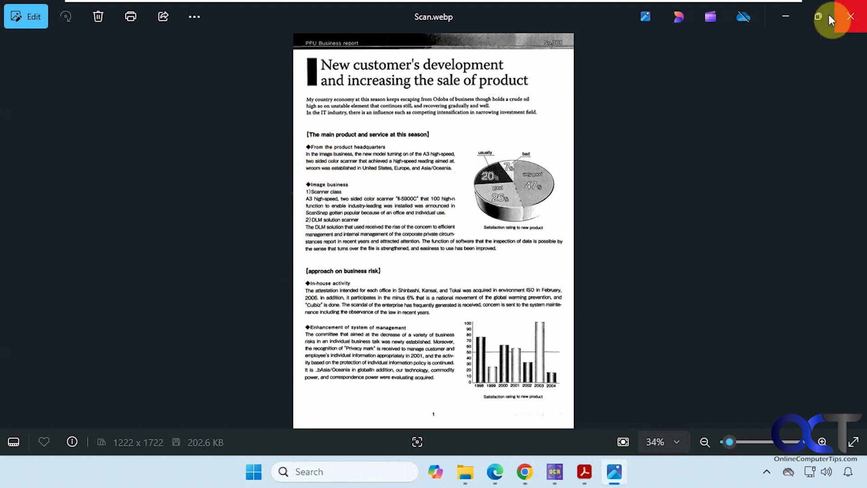
pyautogui.click(851, 16)
pyautogui.moveTo(37, 281); pyautogui.dragTo(284, 258)
pyautogui.click(276, 357)
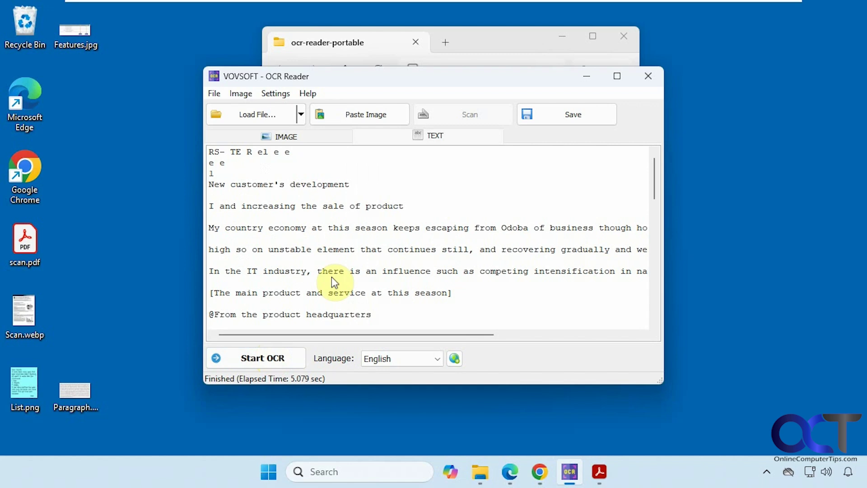
# Review the business report text, marking garbled characters after Asia/Oceania, and compare with Scan.webp
pyautogui.scroll(-1, 411, 262)
pyautogui.scroll(1, 408, 256)
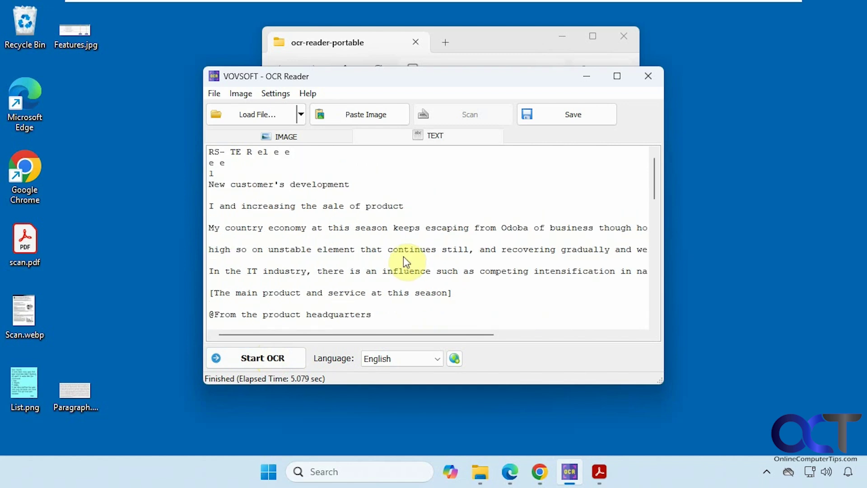
pyautogui.moveTo(273, 152); pyautogui.dragTo(247, 152)
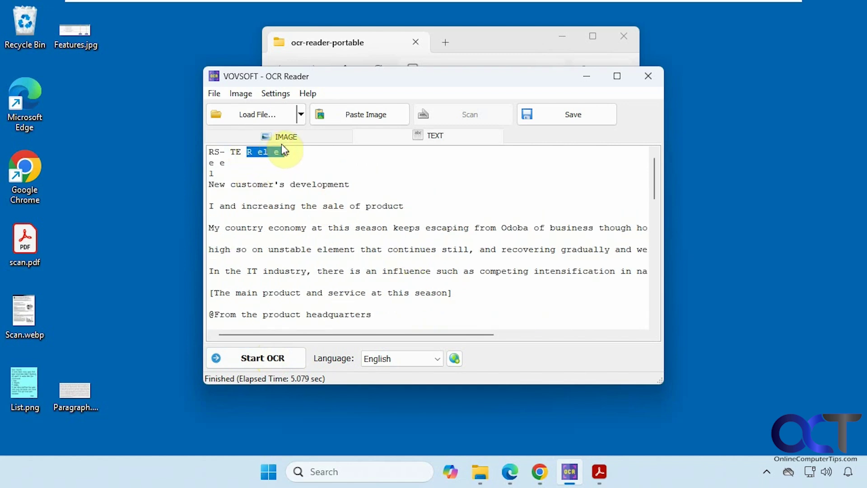
pyautogui.scroll(-2, 305, 200)
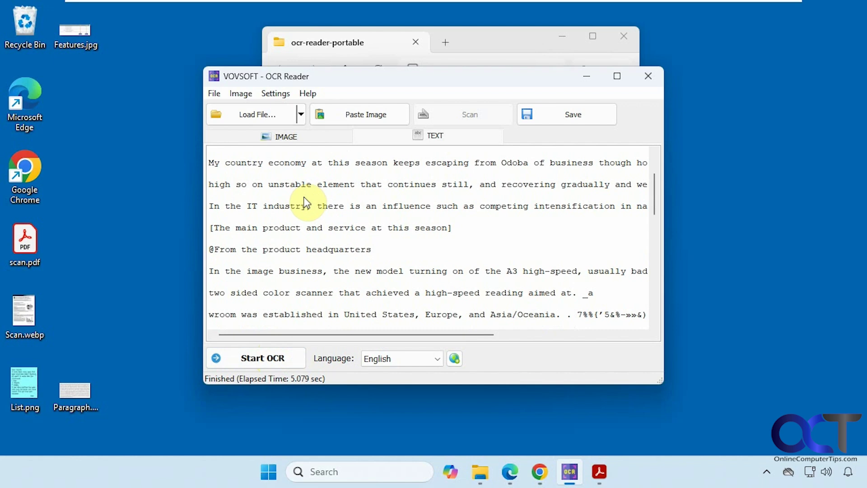
pyautogui.scroll(-2, 306, 203)
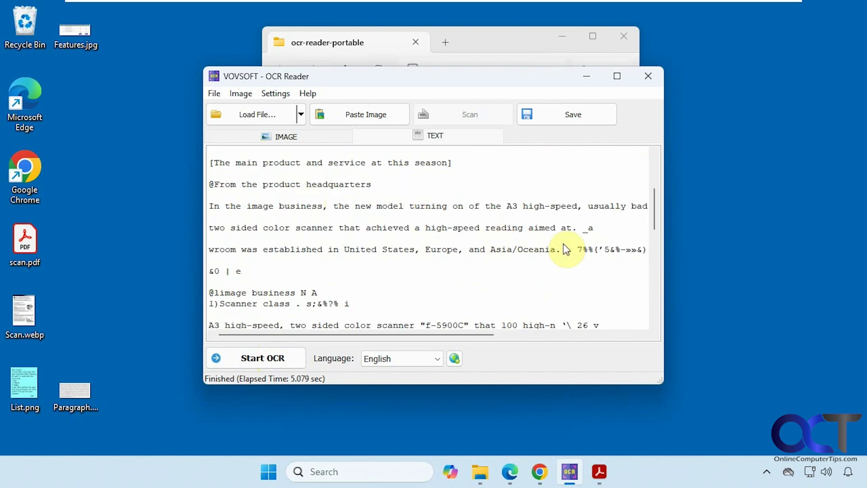
pyautogui.moveTo(578, 250); pyautogui.dragTo(618, 251)
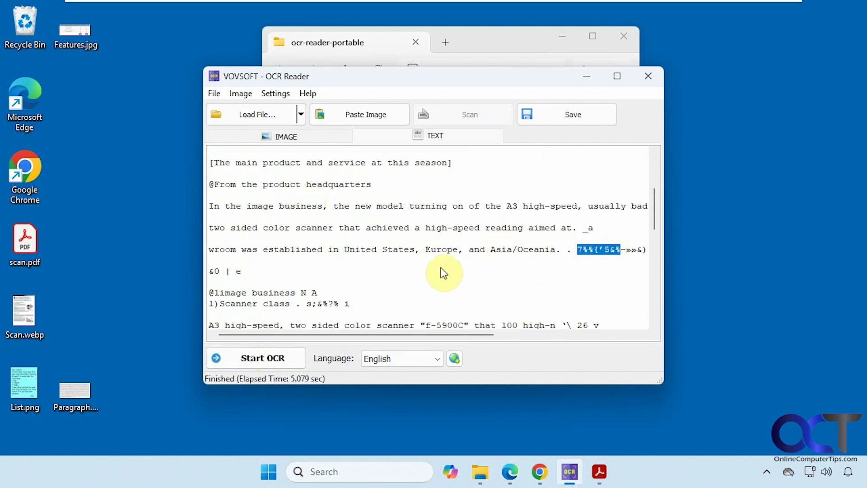
pyautogui.scroll(-4, 436, 270)
pyautogui.scroll(-4, 436, 270)
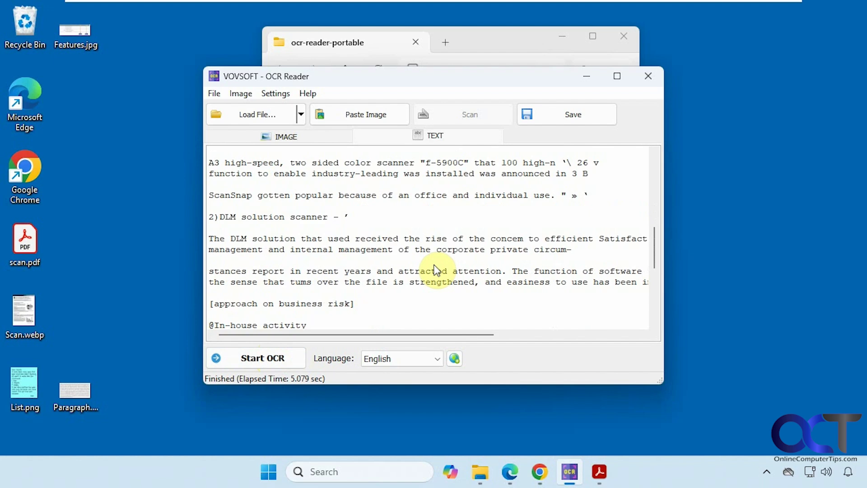
pyautogui.scroll(-1, 436, 270)
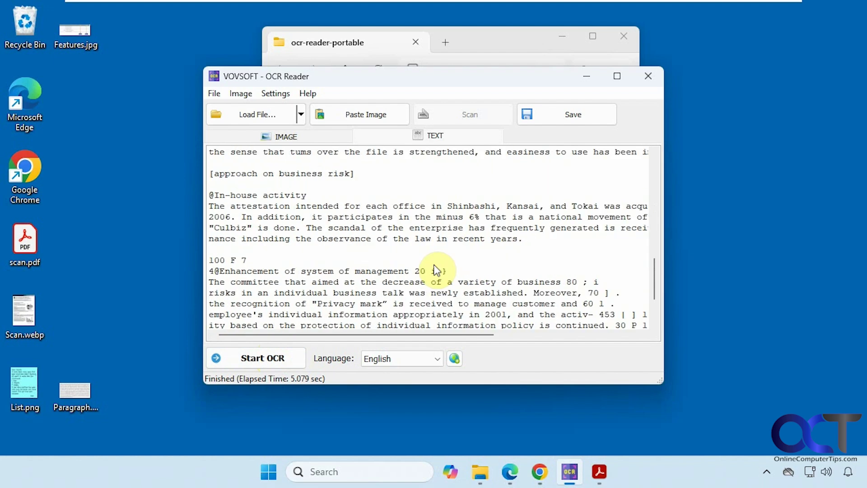
pyautogui.doubleClick(19, 319)
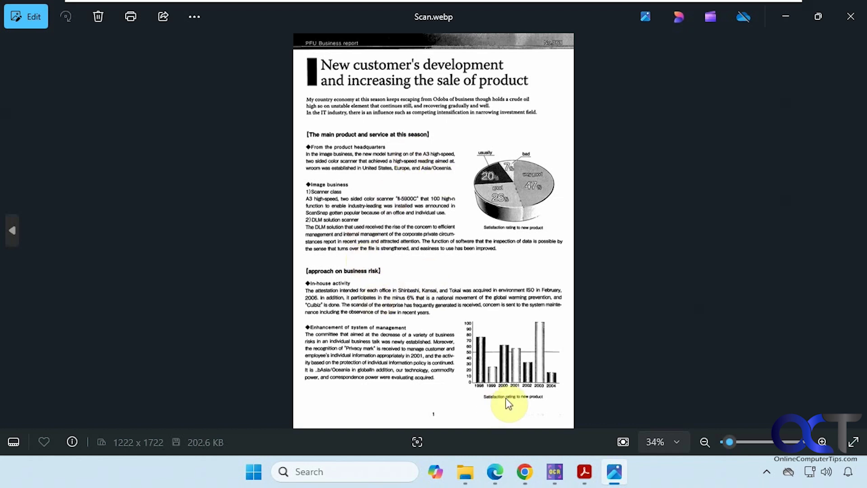
pyautogui.click(850, 16)
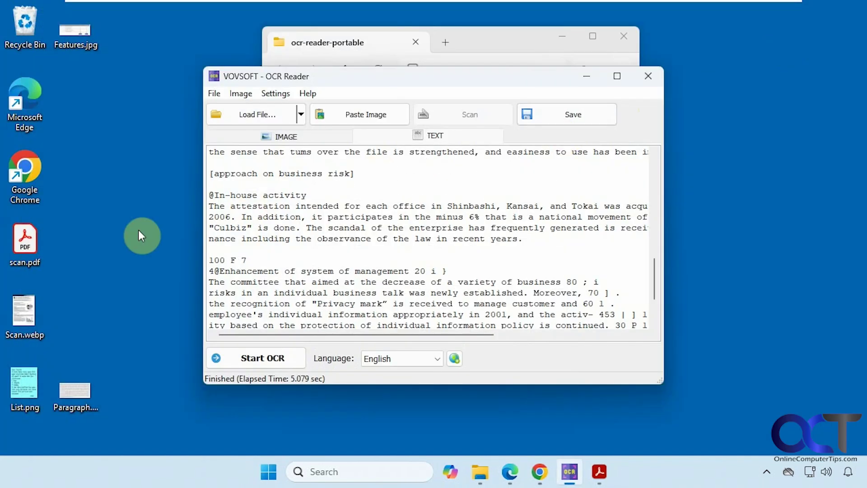
# Preview the handwritten List.png letter, then drag it into OCR Reader
pyautogui.doubleClick(23, 376)
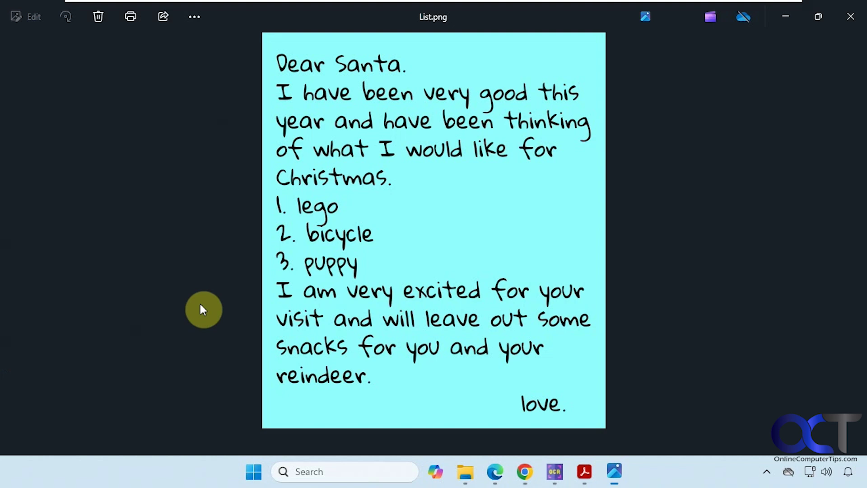
pyautogui.click(850, 18)
pyautogui.moveTo(85, 385); pyautogui.dragTo(320, 273)
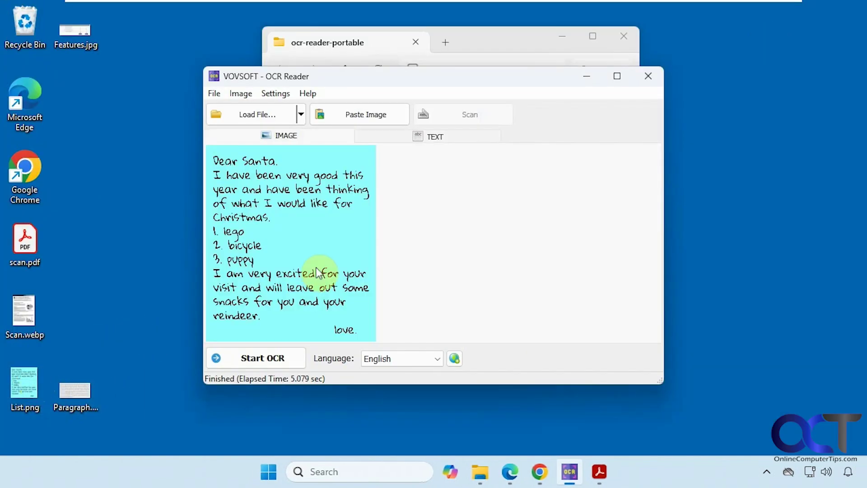
# Run OCR on List.png and compare the 'Deav Santa' text with the original image
pyautogui.click(257, 357)
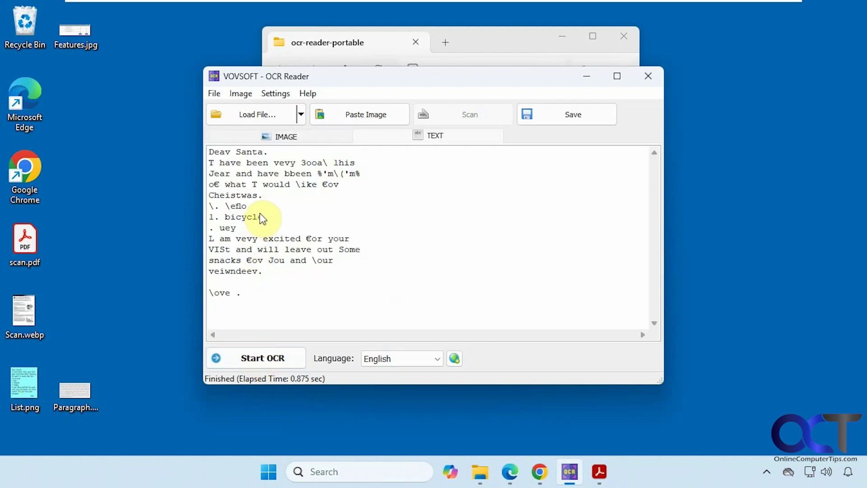
pyautogui.doubleClick(22, 385)
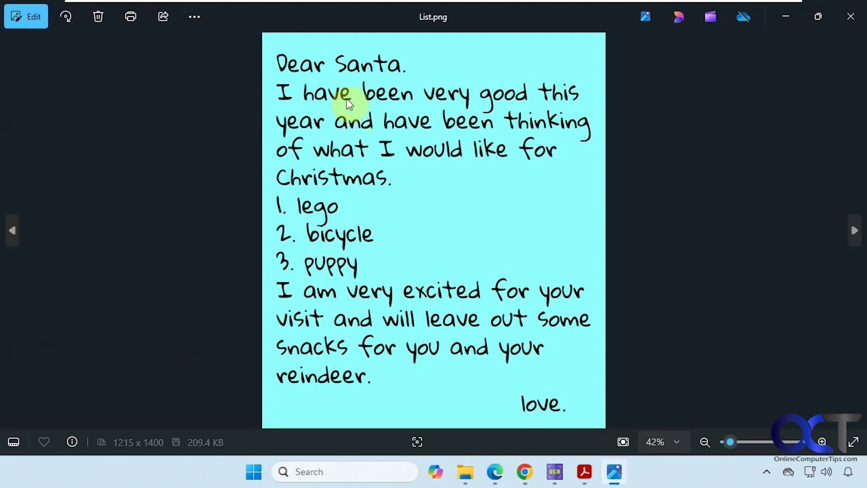
pyautogui.click(851, 16)
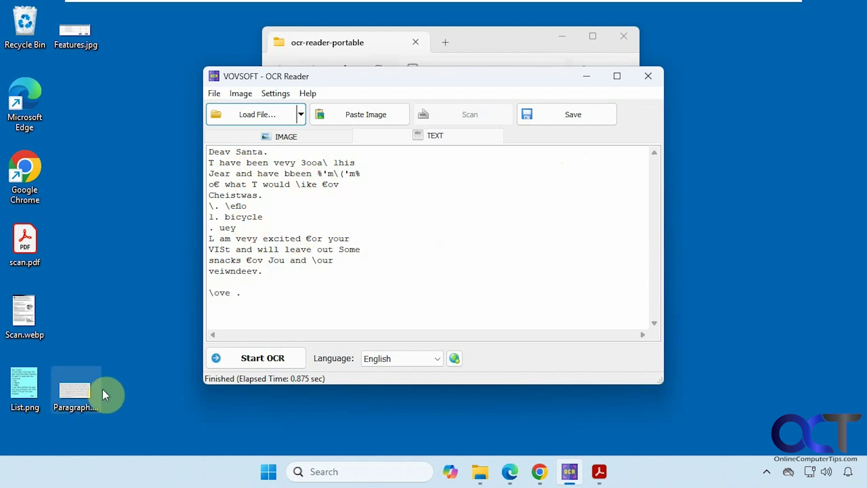
# Preview Paragraph.png, load it into OCR Reader, and apply Image > Noise Reduction
pyautogui.doubleClick(86, 389)
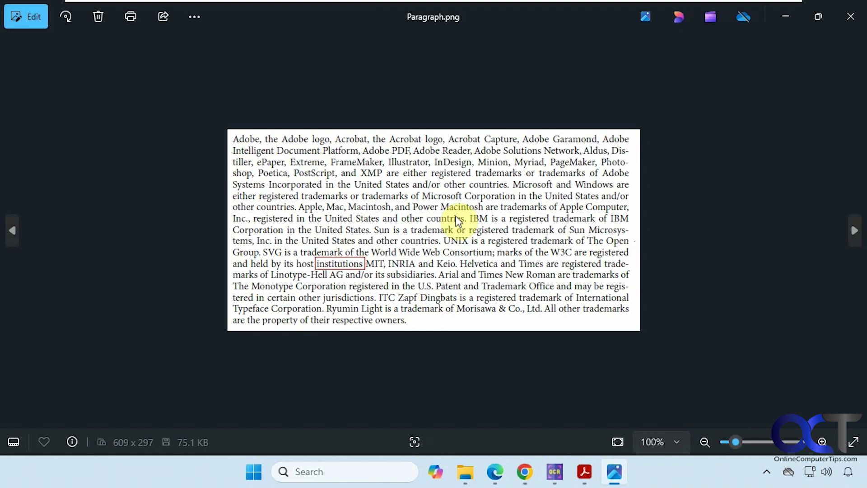
pyautogui.click(851, 17)
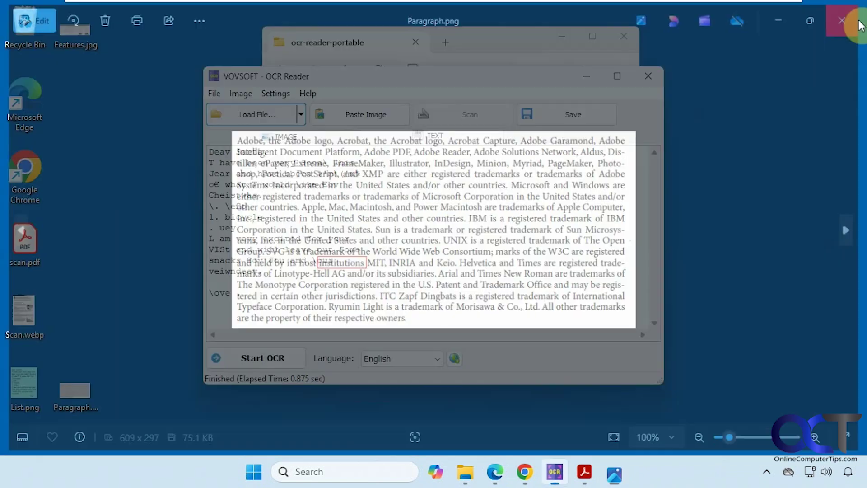
pyautogui.moveTo(75, 397); pyautogui.dragTo(285, 298)
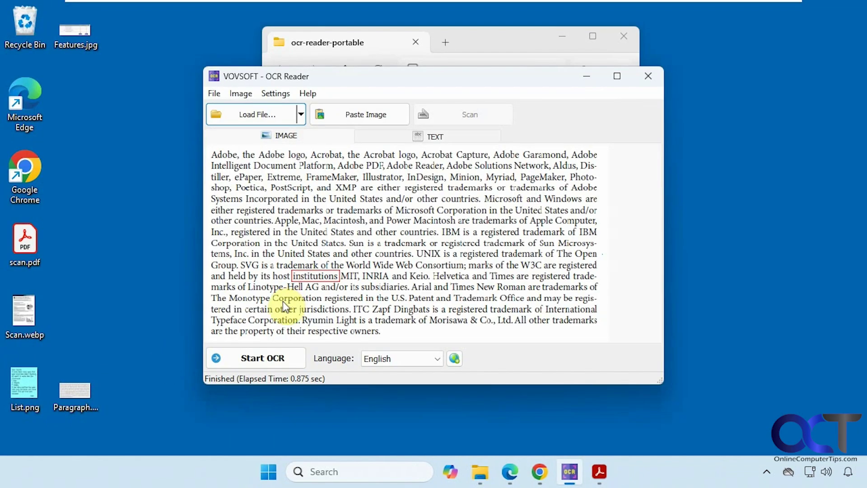
pyautogui.click(248, 95)
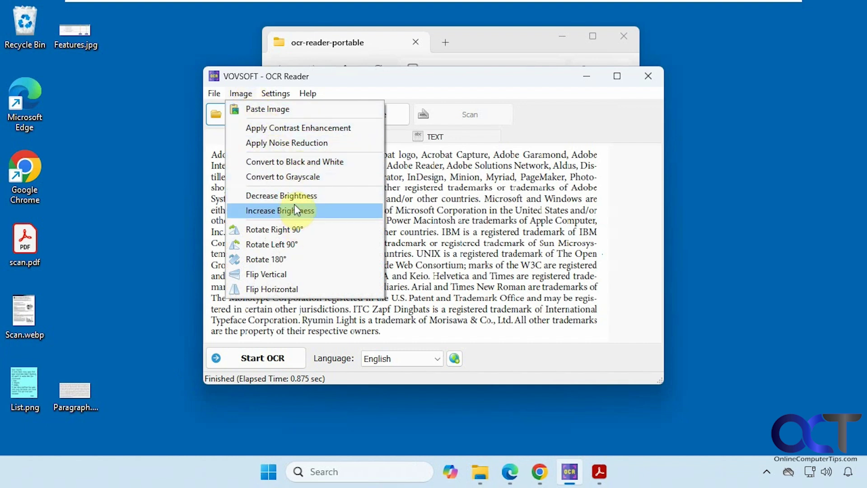
pyautogui.click(289, 144)
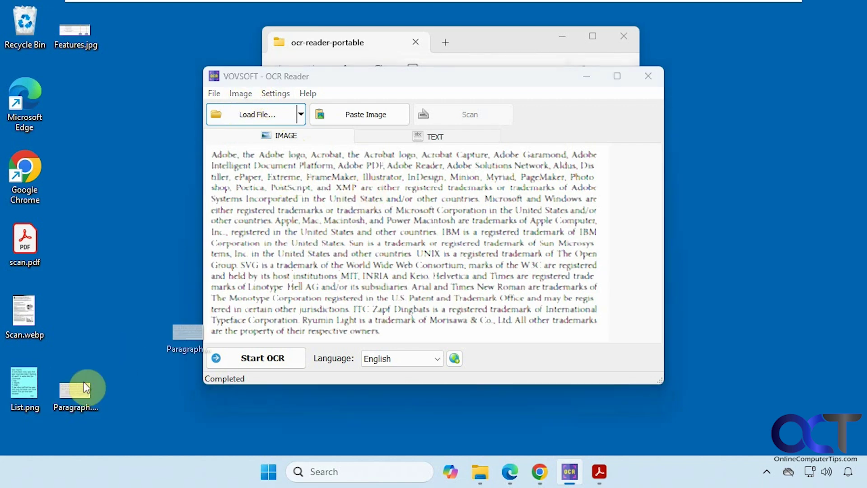
# Reload Paragraph.png, apply Image > Decrease Brightness, and run OCR on the paragraph
pyautogui.moveTo(78, 392); pyautogui.dragTo(292, 285)
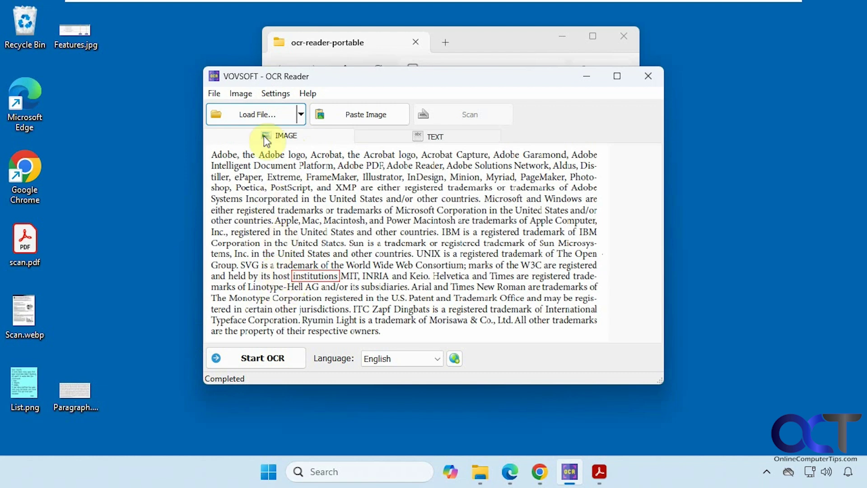
pyautogui.click(244, 93)
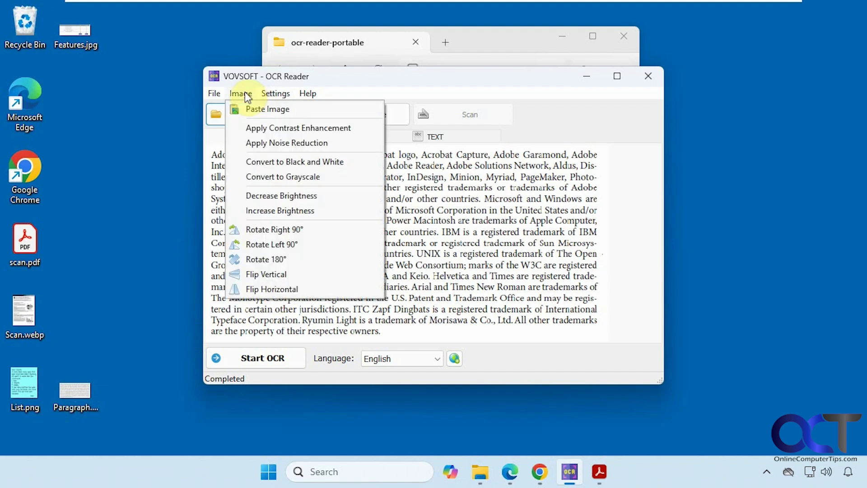
pyautogui.click(283, 196)
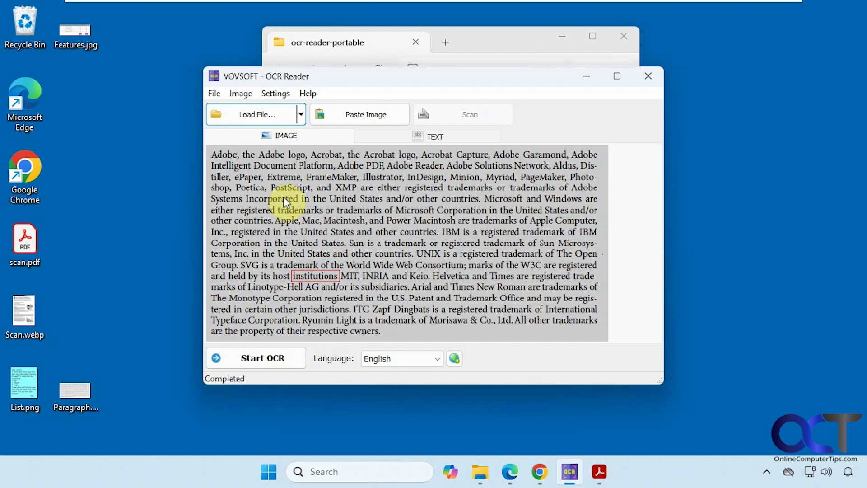
pyautogui.click(264, 357)
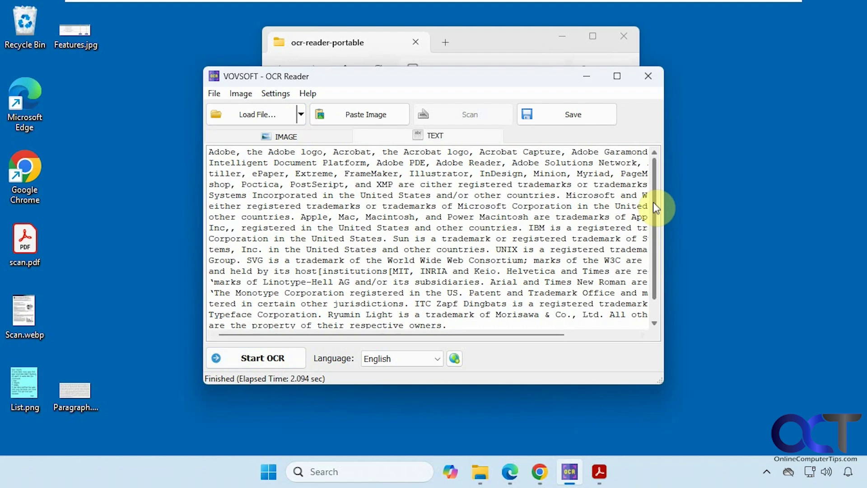
# Scroll through the recognised trademark paragraph text, then bring up the File menu
pyautogui.scroll(-1, 499, 216)
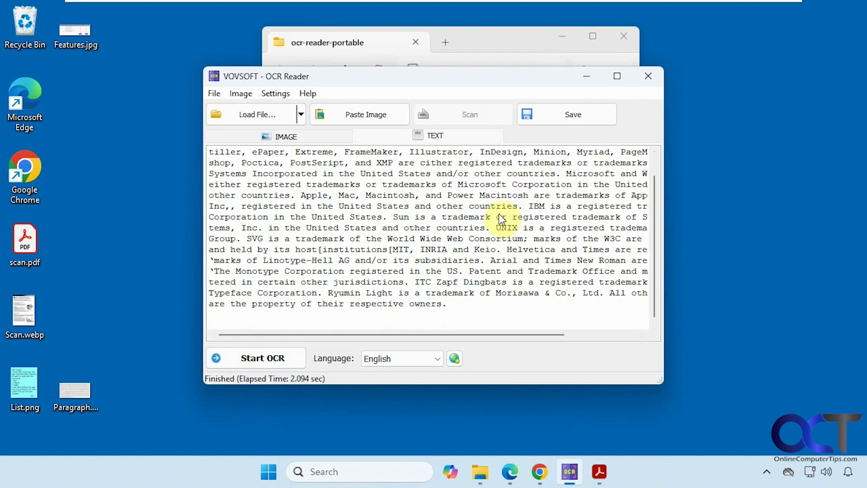
pyautogui.scroll(1, 502, 220)
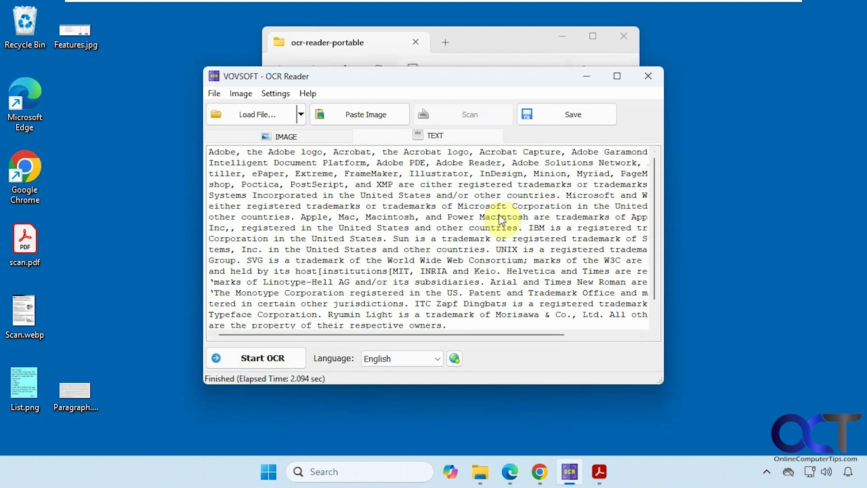
pyautogui.click(220, 96)
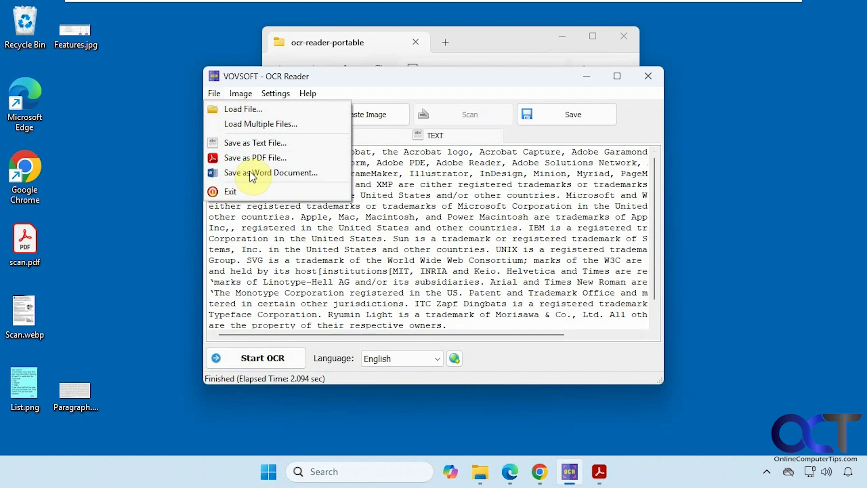
pyautogui.moveTo(242, 95)
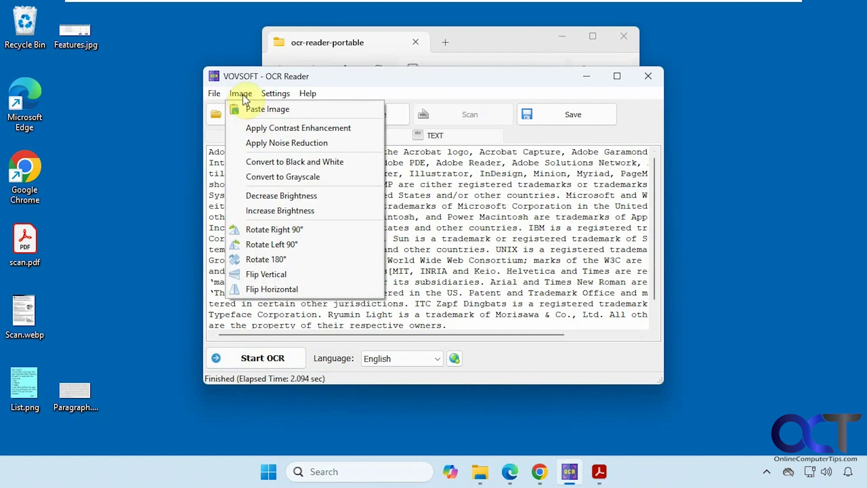
pyautogui.moveTo(273, 96)
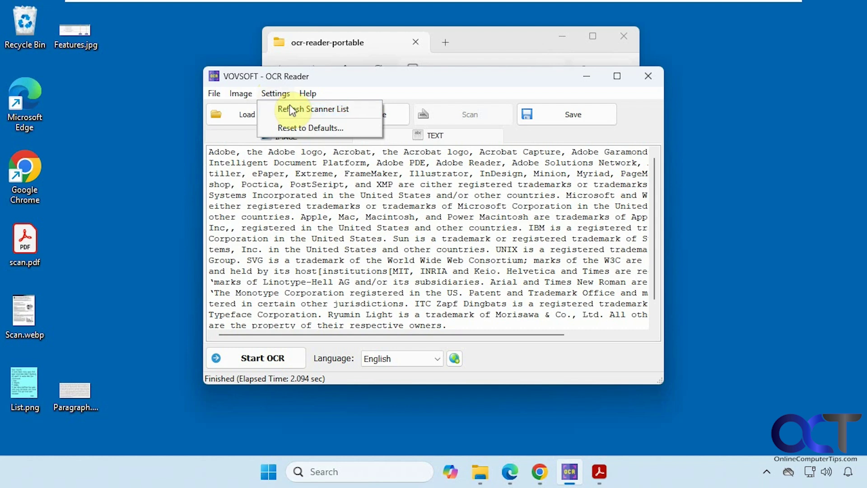
pyautogui.click(289, 105)
pyautogui.click(557, 111)
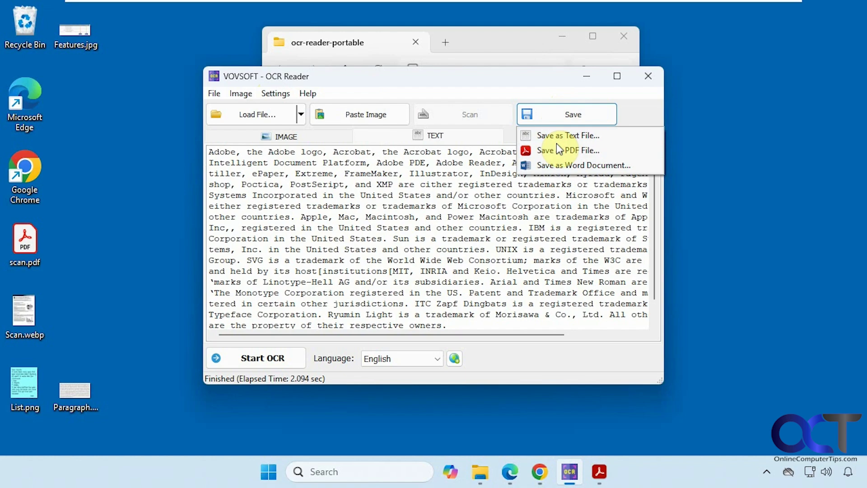
pyautogui.click(488, 92)
pyautogui.click(308, 134)
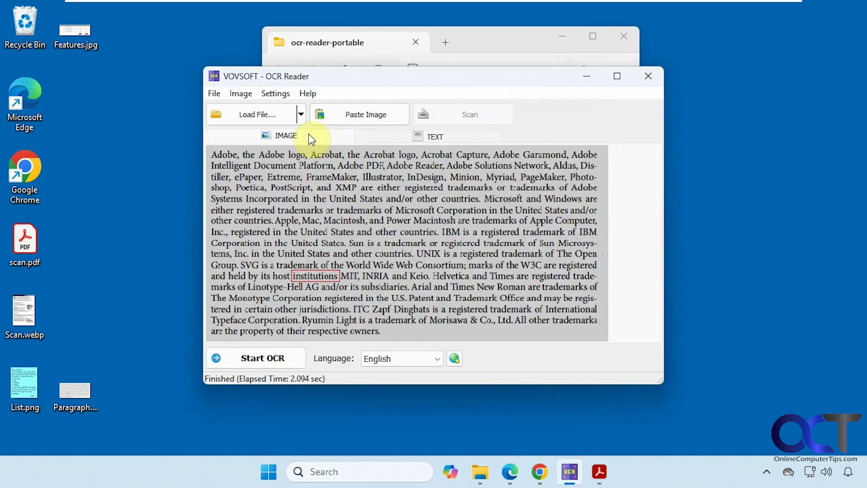
pyautogui.click(421, 135)
pyautogui.click(310, 136)
pyautogui.click(407, 138)
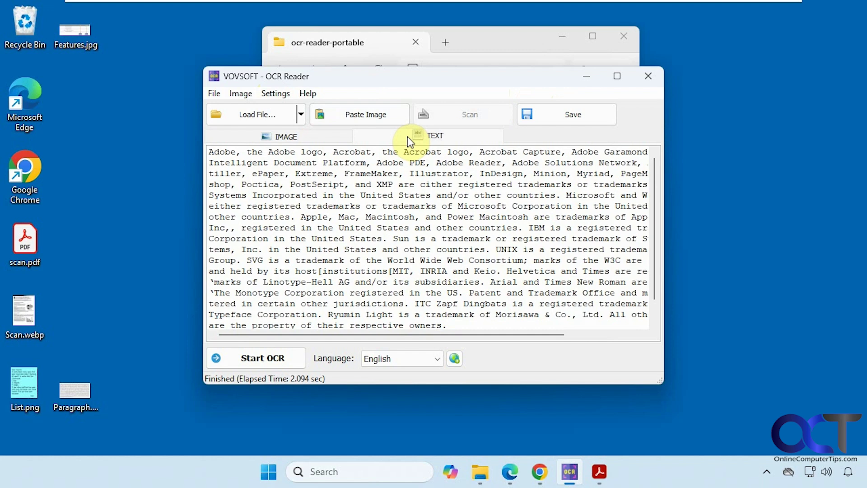